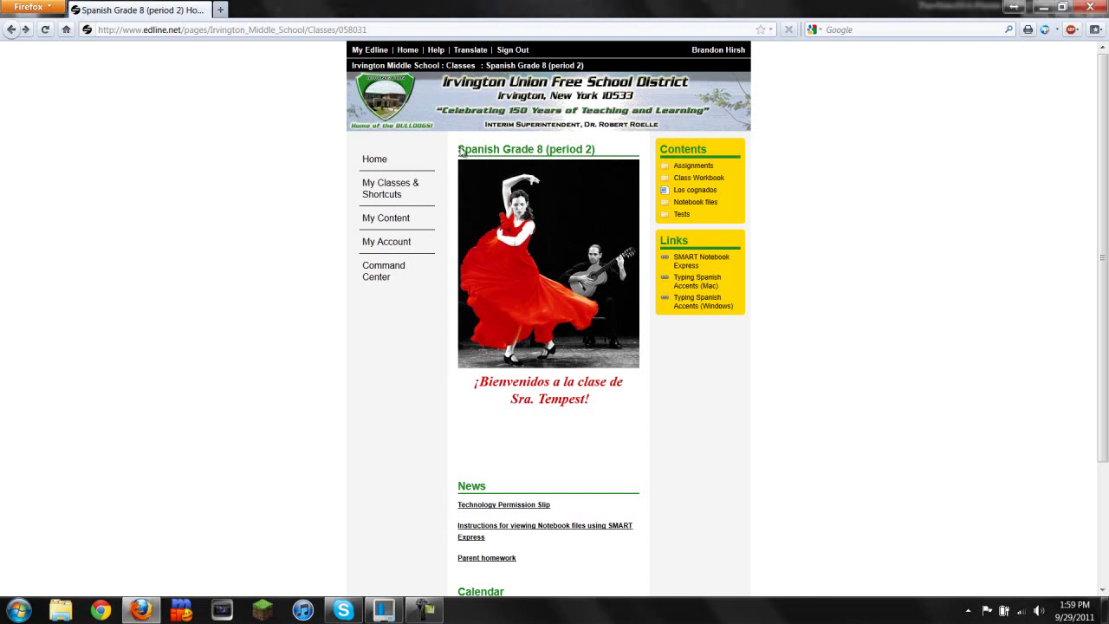
- Go to the class's Notebook files page and download the Unit_Activities_-_AVION_dias_1-3.notebook file
{"action": "left_click_drag", "start_coordinate": [454, 156], "coordinate": [504, 153]}
{"action": "left_click", "coordinate": [337, 435]}
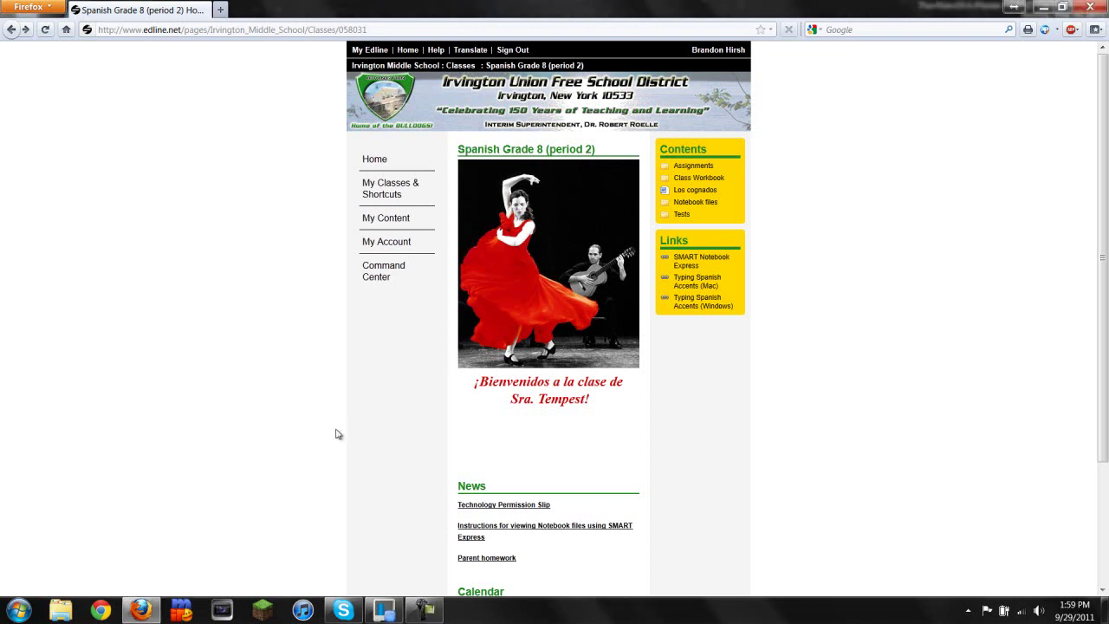
{"action": "left_click", "coordinate": [711, 205]}
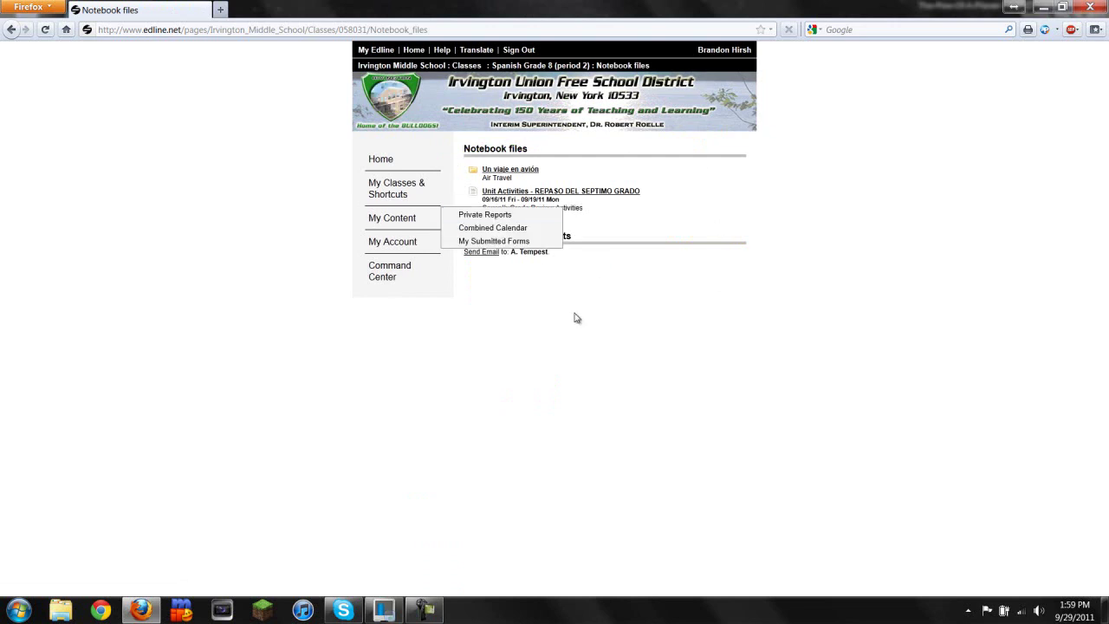
{"action": "left_click", "coordinate": [504, 190]}
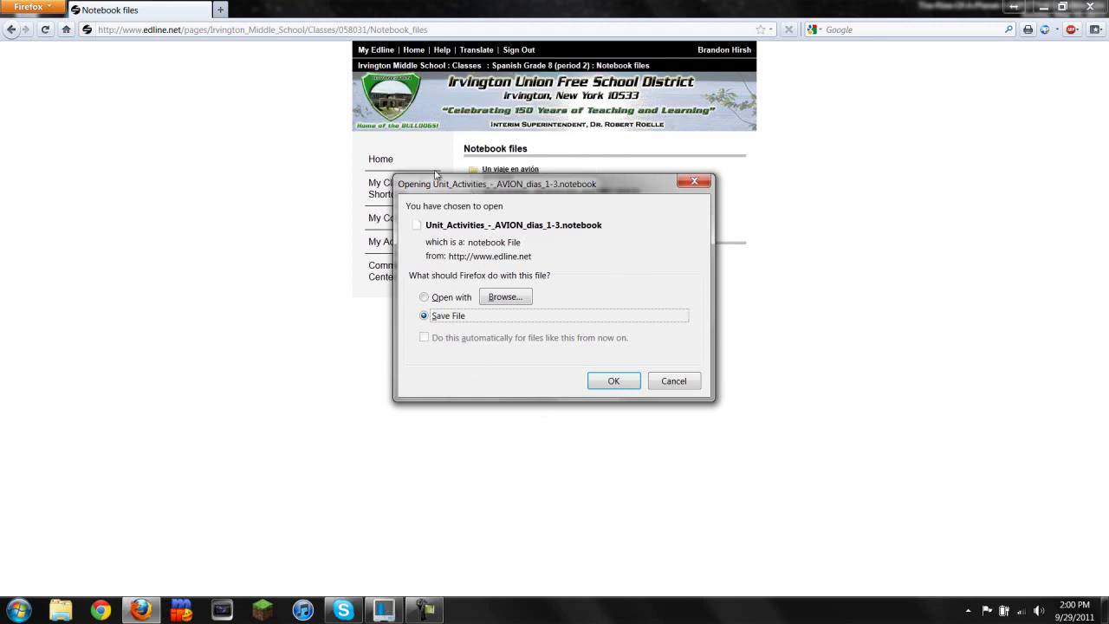
- Choose Save File for the Unit Activities notebook in Firefox's download prompt and confirm
{"action": "left_click", "coordinate": [440, 297]}
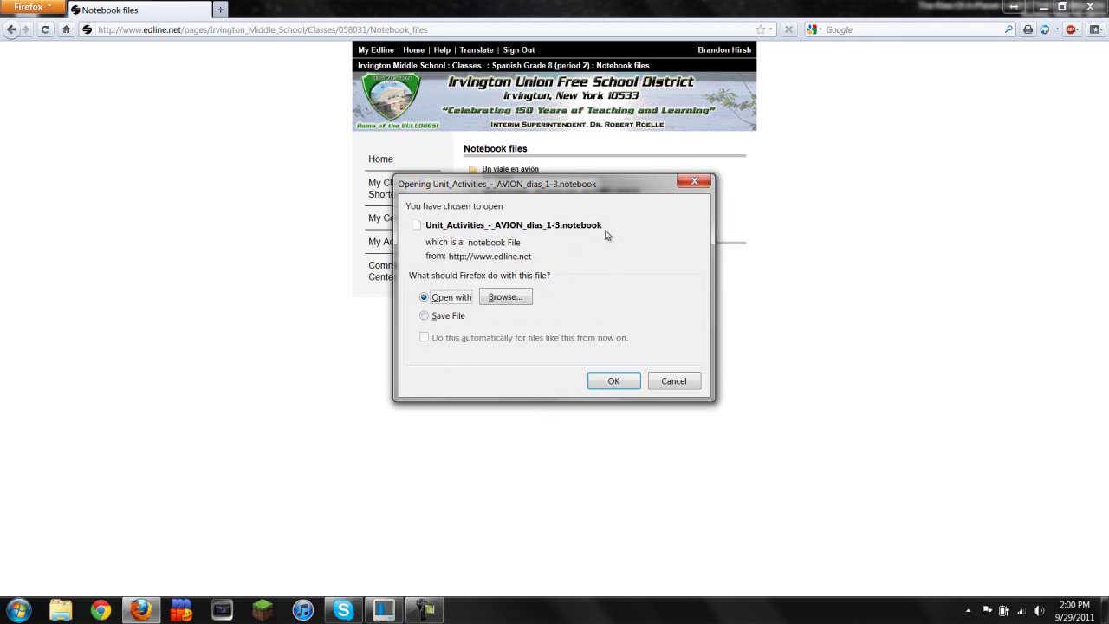
{"action": "left_click", "coordinate": [434, 315]}
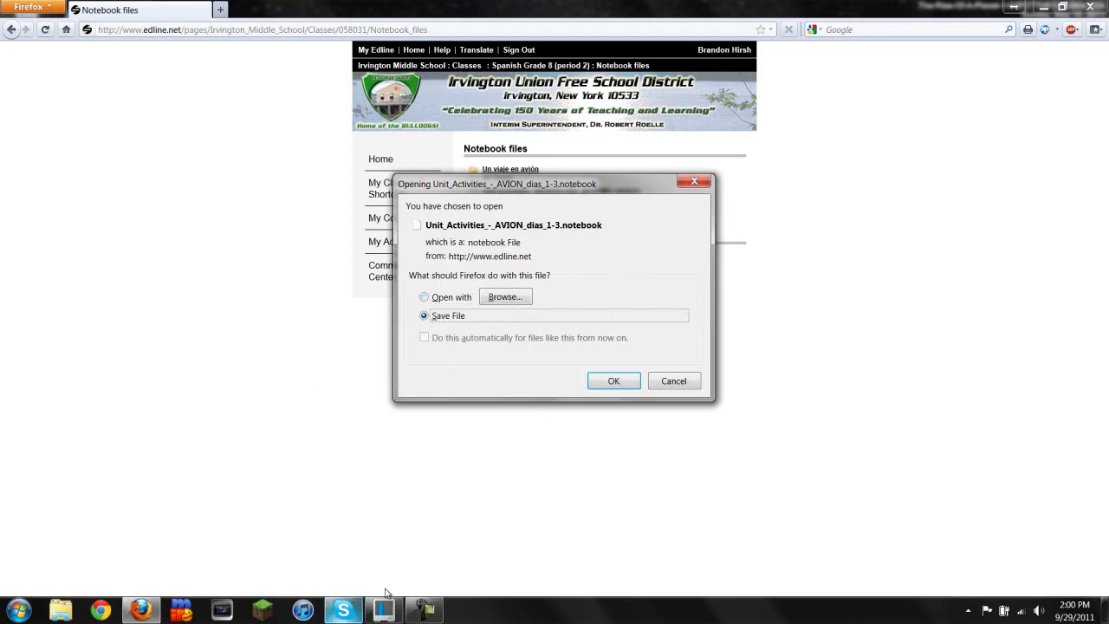
{"action": "left_click", "coordinate": [613, 381]}
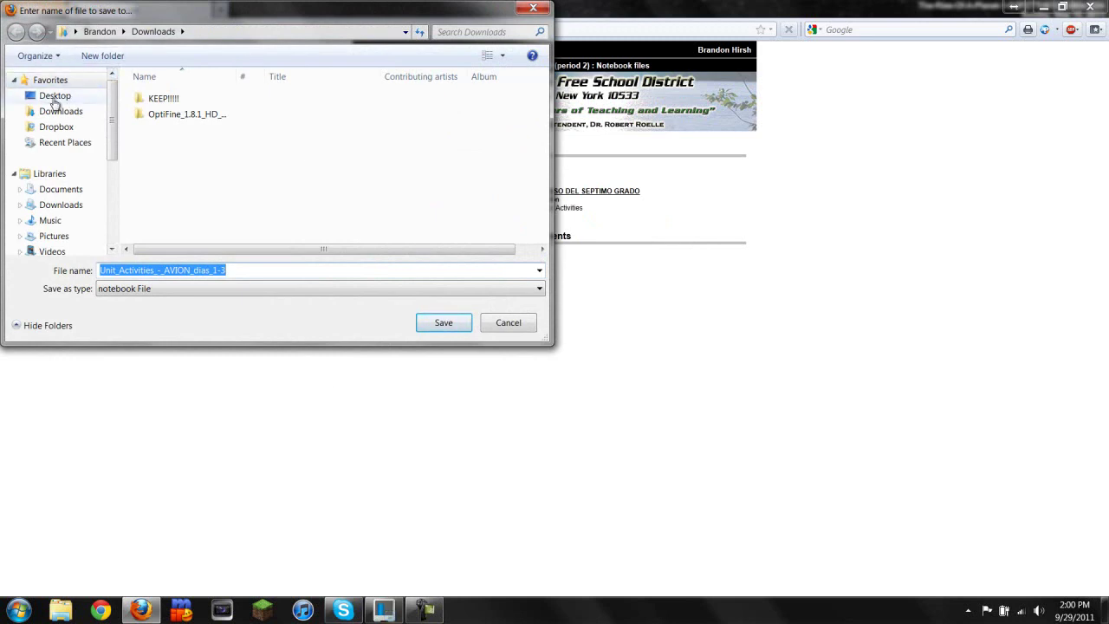
- Create a folder named Spanish on the Desktop and save Unit_Activities_-_AVION_dias_1-3 inside it
{"action": "left_click", "coordinate": [55, 97]}
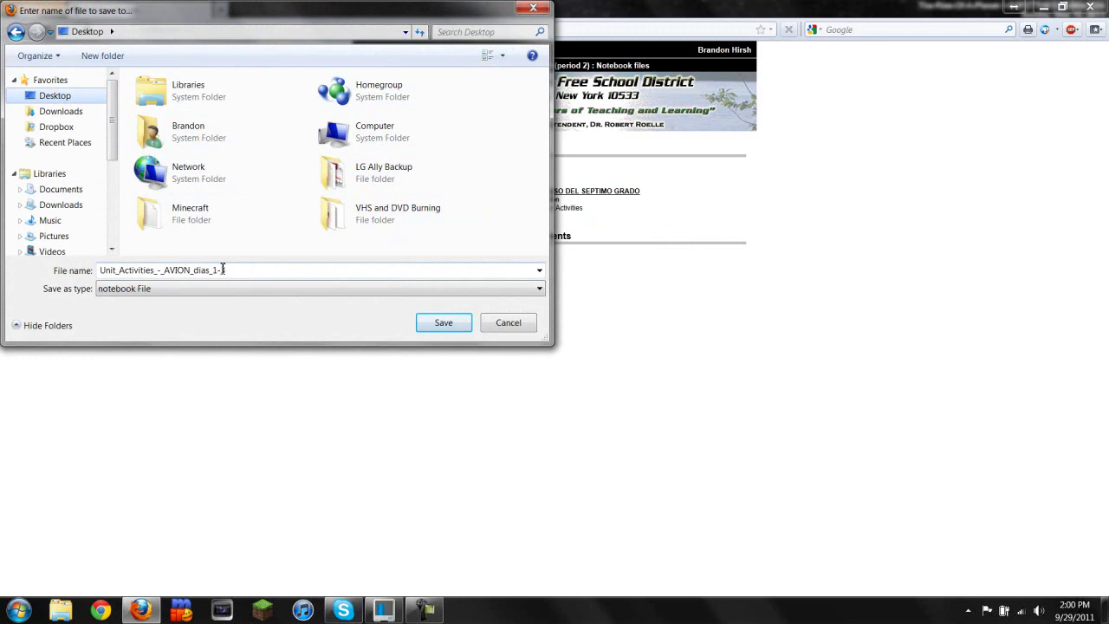
{"action": "left_click", "coordinate": [110, 58]}
{"action": "type", "text": "Spanish"}
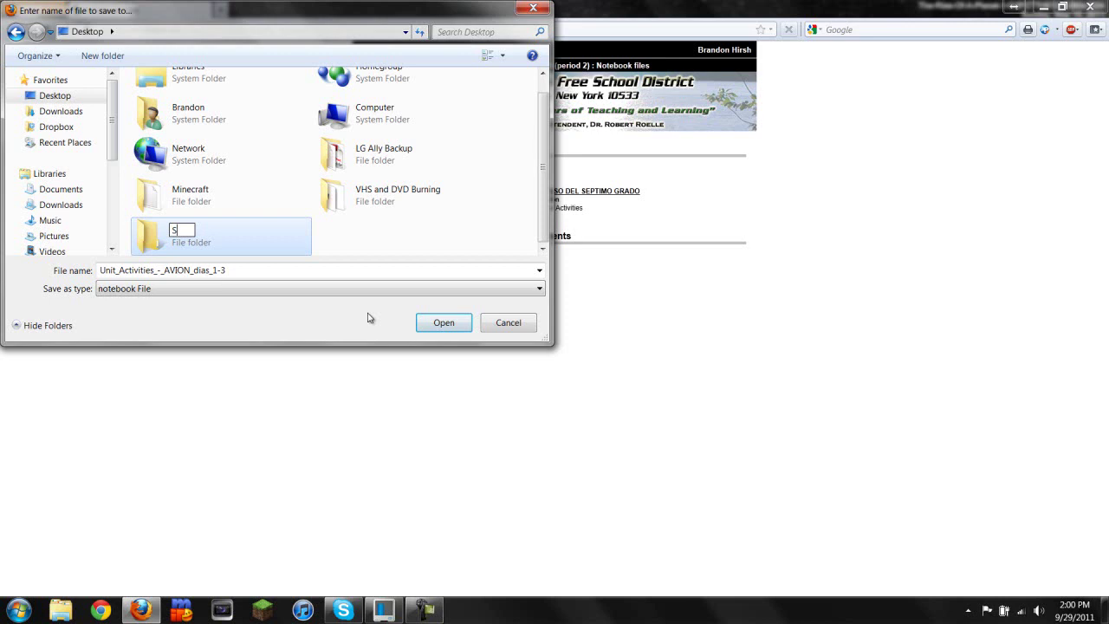
{"action": "key", "text": "Return"}
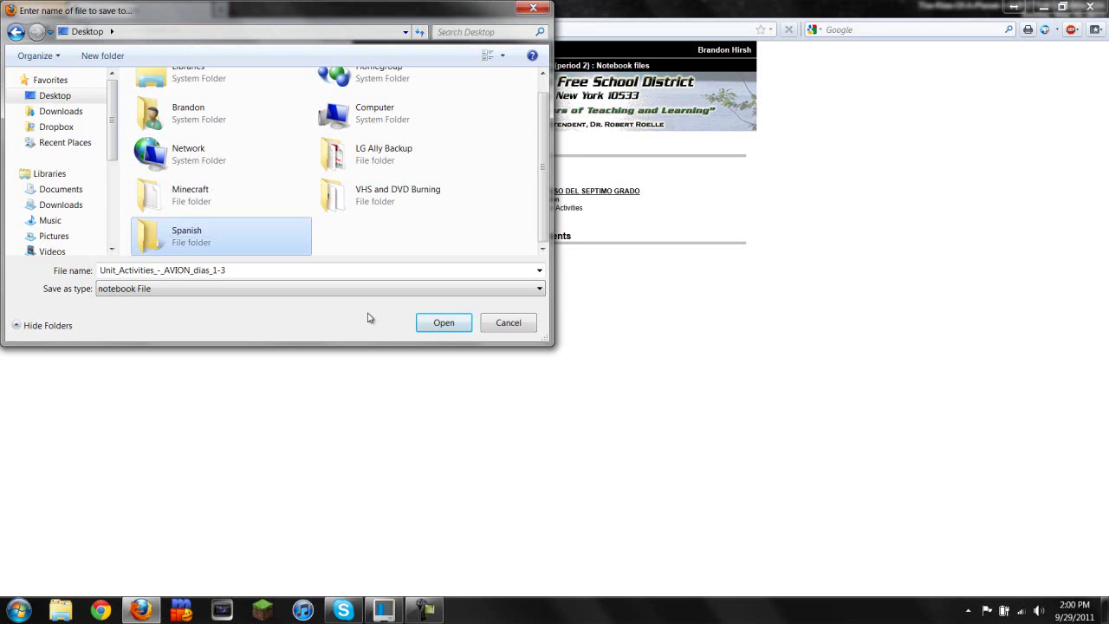
{"action": "double_click", "coordinate": [221, 242]}
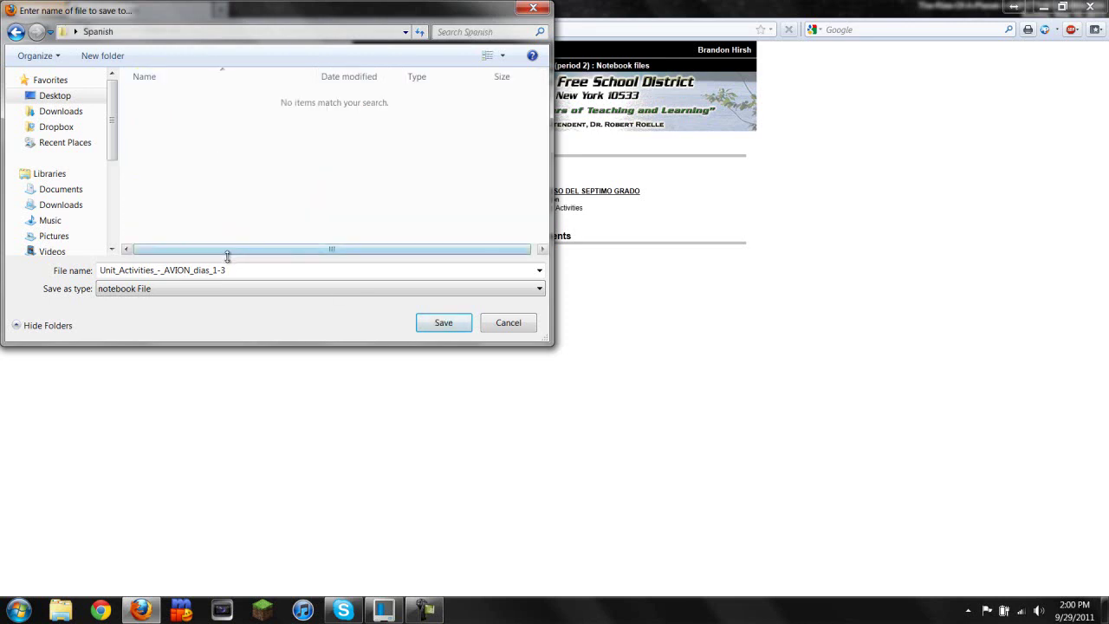
{"action": "left_click", "coordinate": [450, 323]}
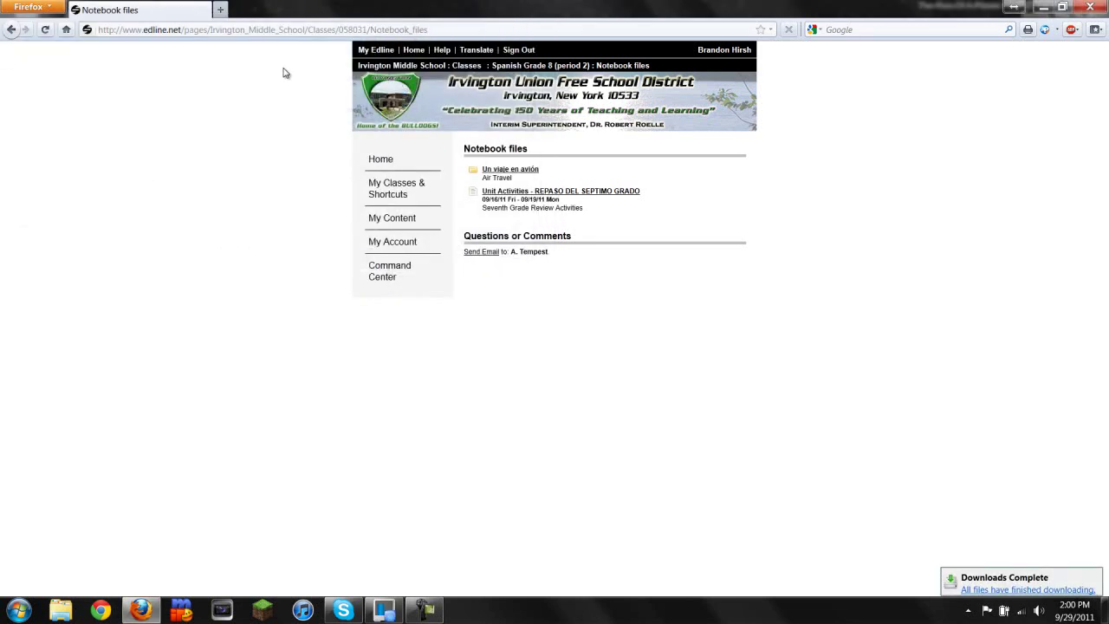
- Go back to the Spanish Grade 8 class page and launch SMART Notebook Express from its link
{"action": "left_click", "coordinate": [11, 29]}
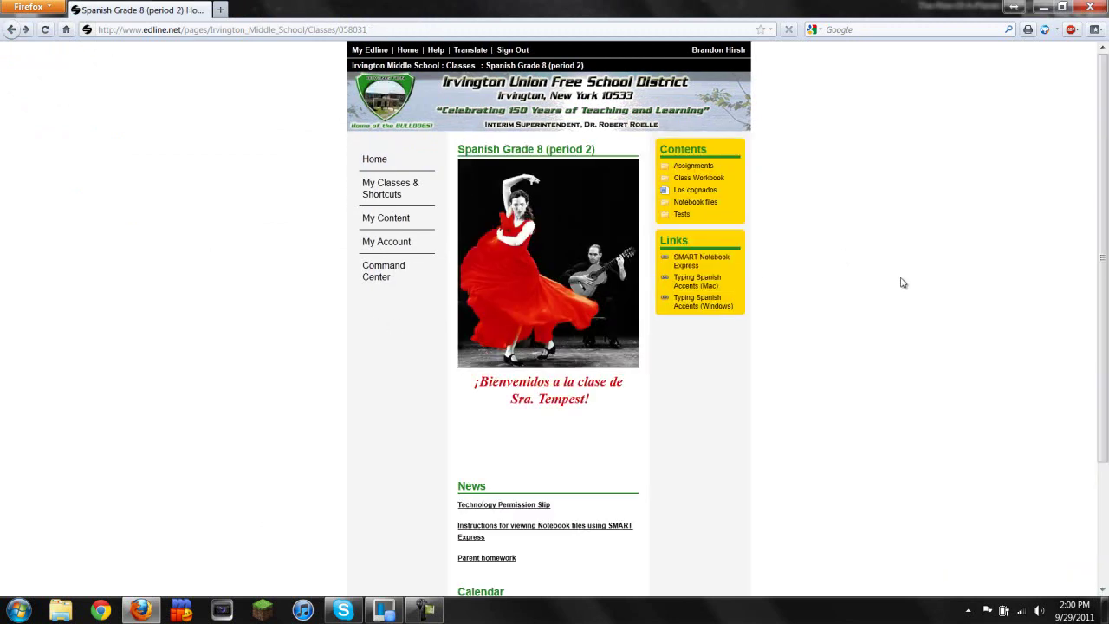
{"action": "left_click", "coordinate": [690, 271]}
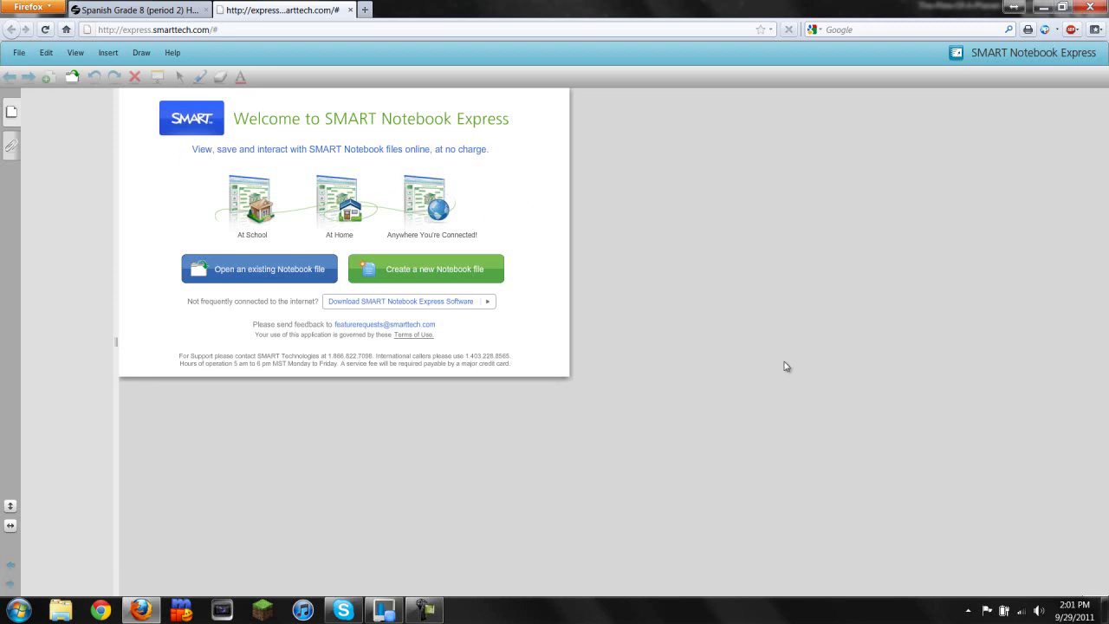
- Minimize Firefox and move the Spanish folder to the middle of the desktop
{"action": "left_click", "coordinate": [1104, 610]}
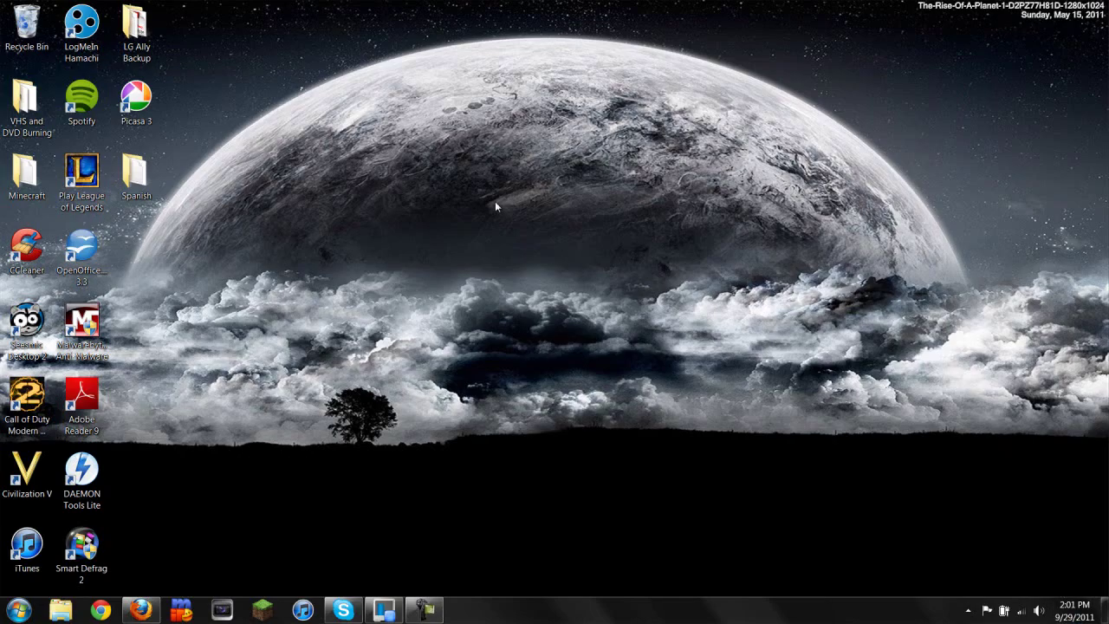
{"action": "left_click_drag", "start_coordinate": [129, 171], "coordinate": [530, 196]}
{"action": "left_click", "coordinate": [517, 278]}
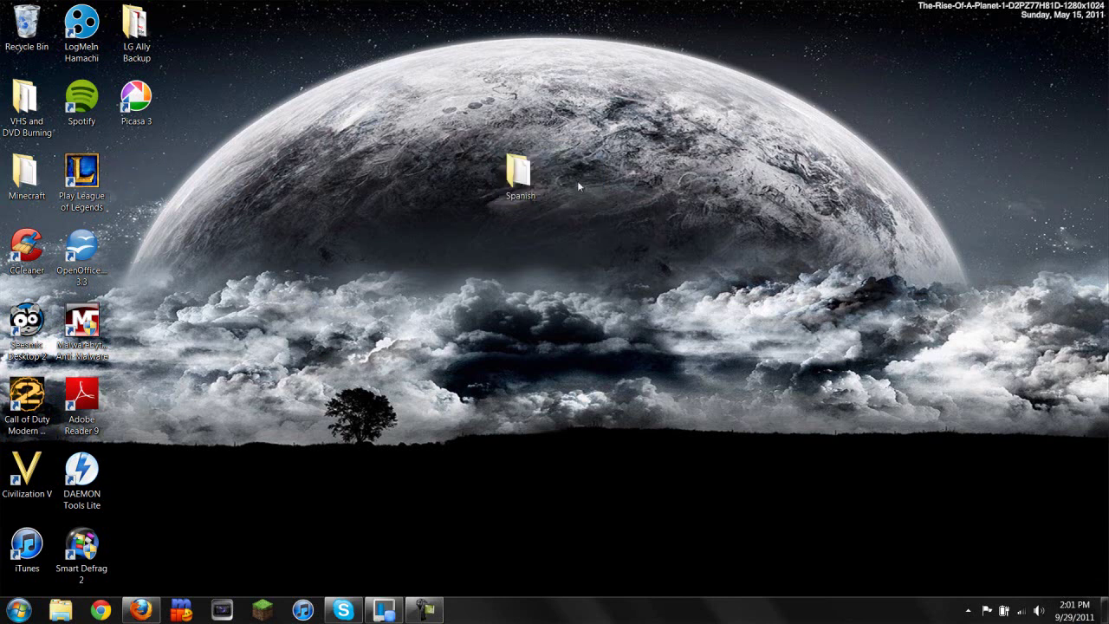
- Check the notebook file is in the Spanish folder, dismiss the can't-open message, and close the folder
{"action": "double_click", "coordinate": [521, 167]}
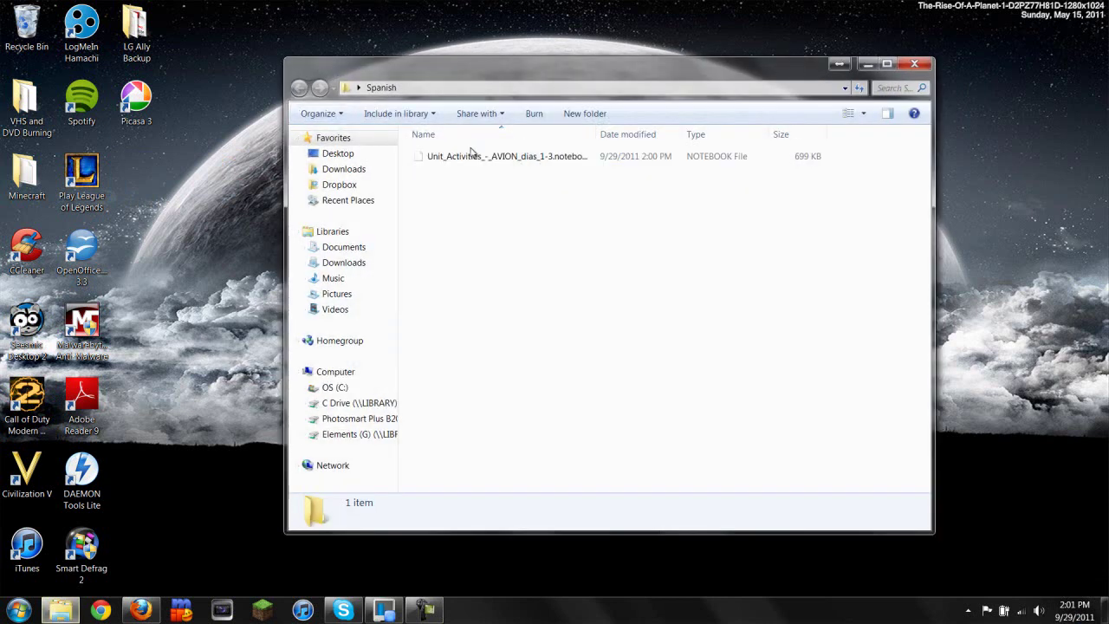
{"action": "left_click", "coordinate": [471, 157]}
{"action": "double_click", "coordinate": [470, 157]}
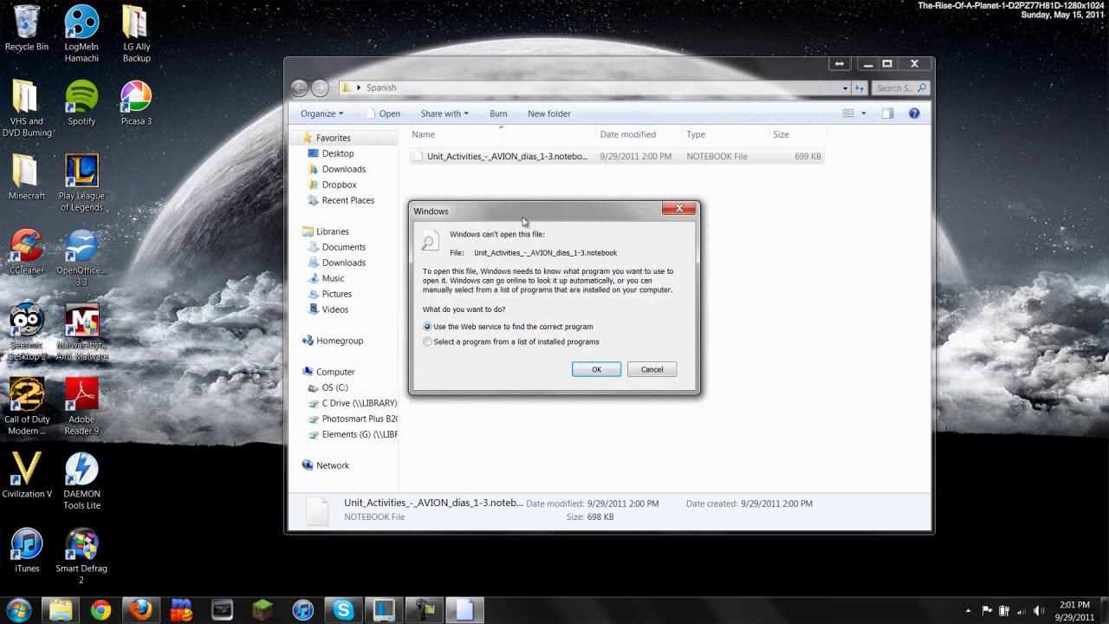
{"action": "left_click", "coordinate": [655, 372]}
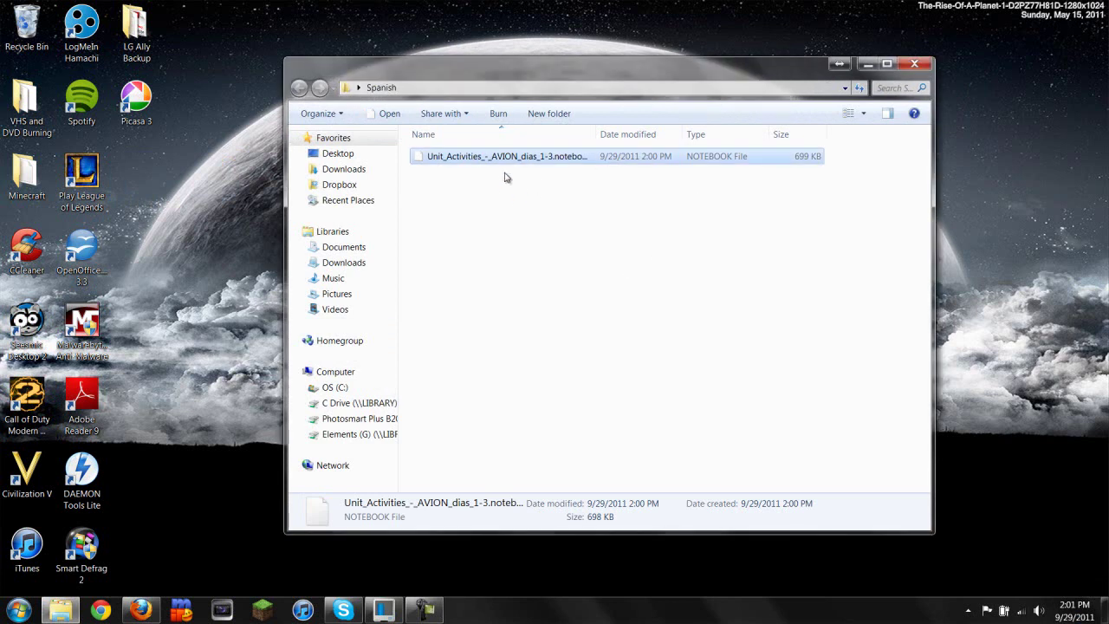
{"action": "left_click", "coordinate": [914, 63]}
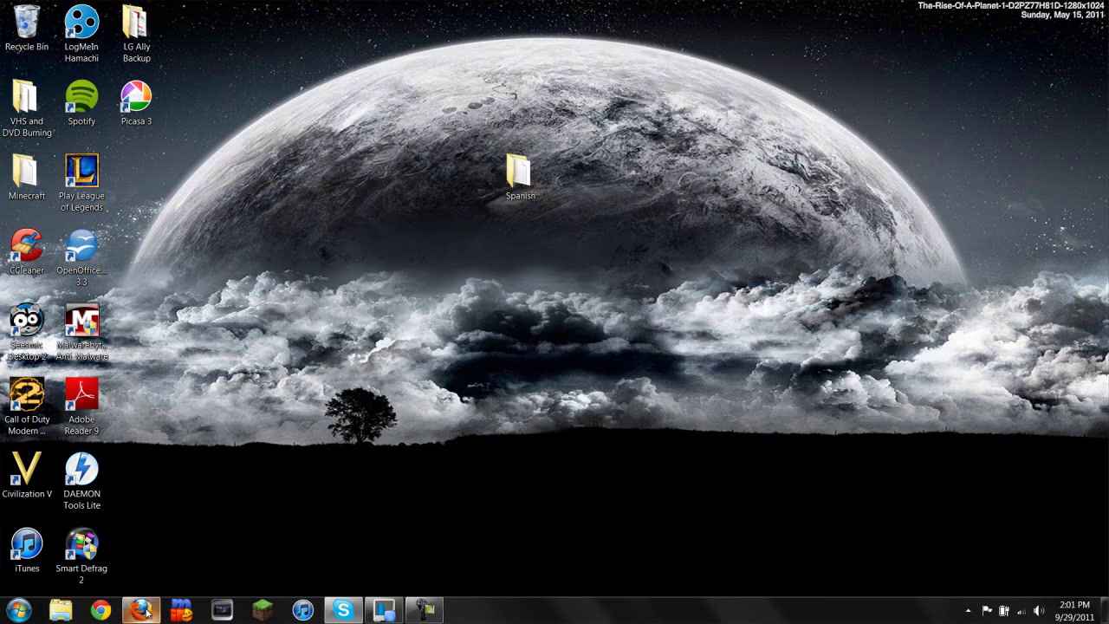
- Open Unit_Activities_-_AVION_dias_1-3.notebook from Desktop > Spanish in SMART Notebook Express
{"action": "left_click", "coordinate": [140, 610]}
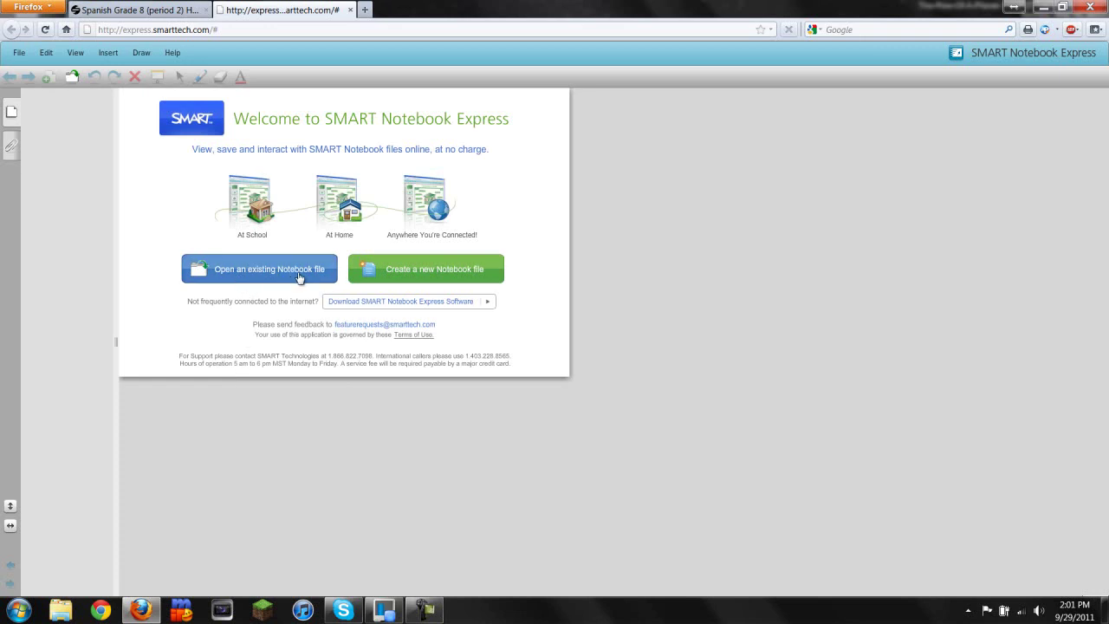
{"action": "left_click", "coordinate": [246, 271]}
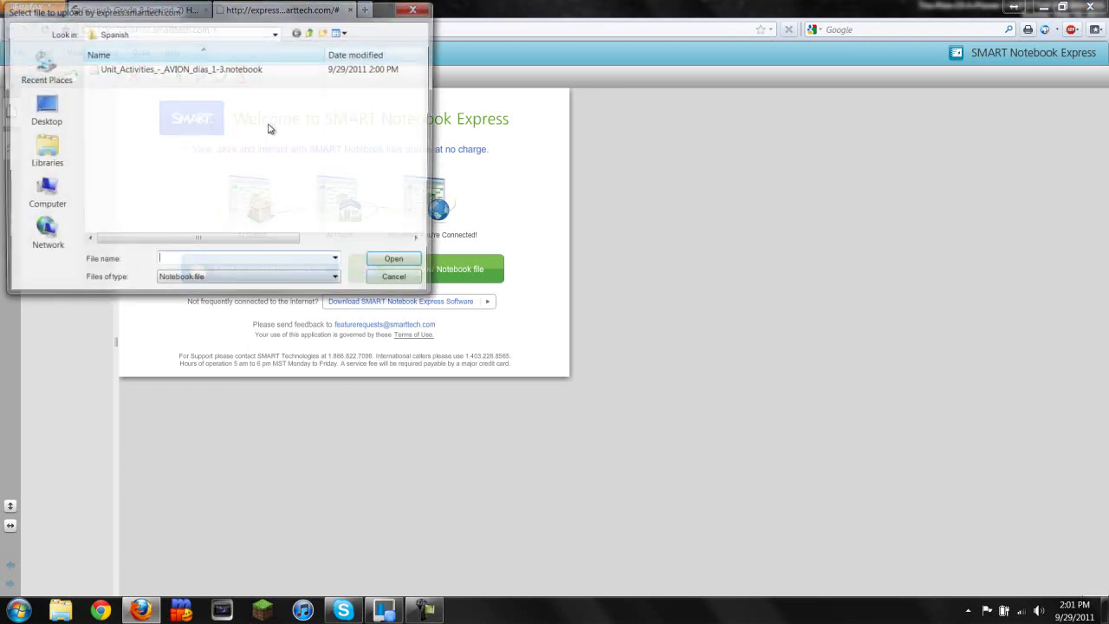
{"action": "left_click", "coordinate": [52, 126]}
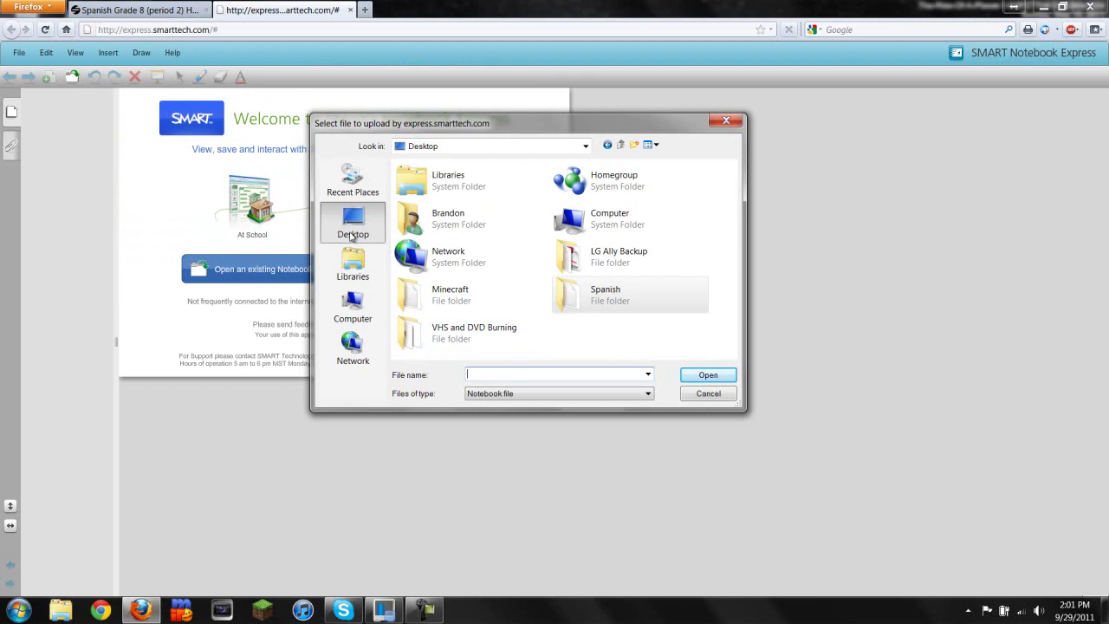
{"action": "left_click", "coordinate": [607, 295]}
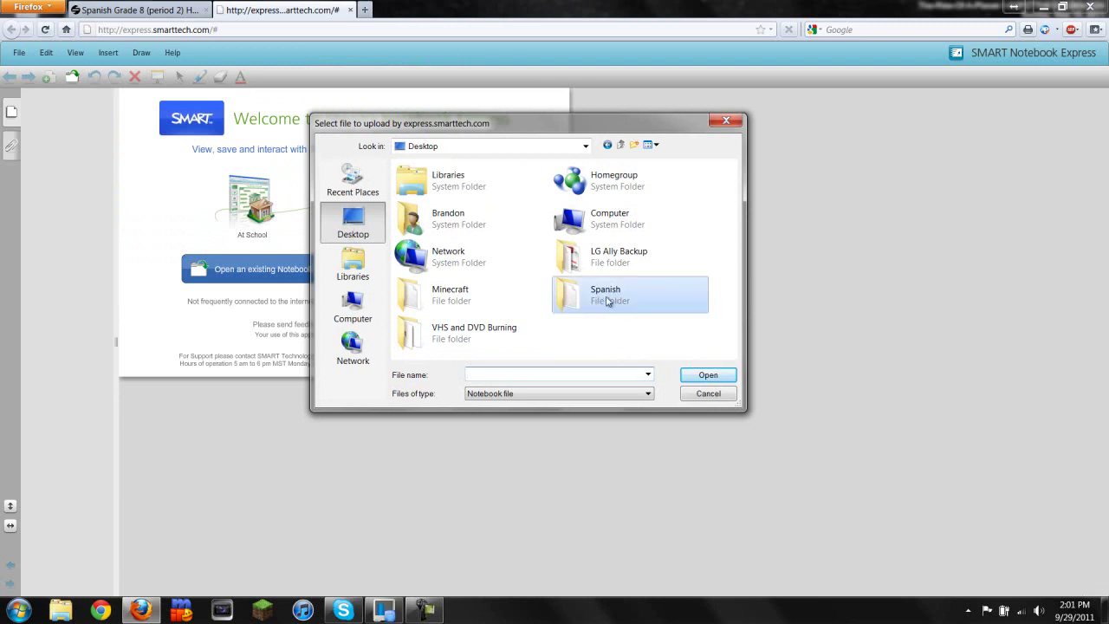
{"action": "double_click", "coordinate": [613, 302]}
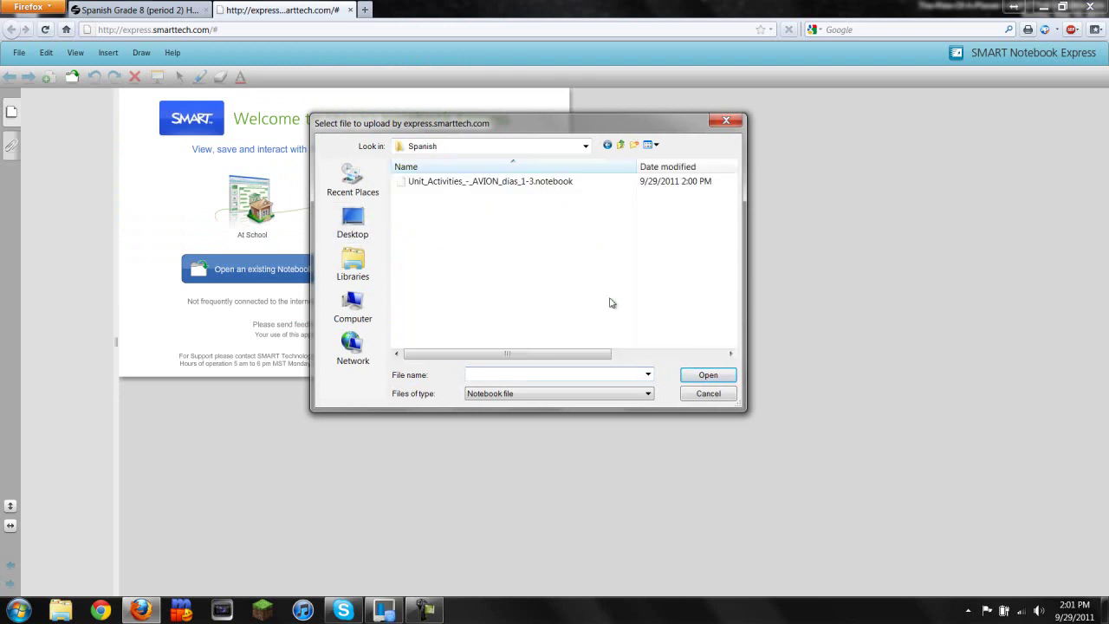
{"action": "double_click", "coordinate": [482, 182]}
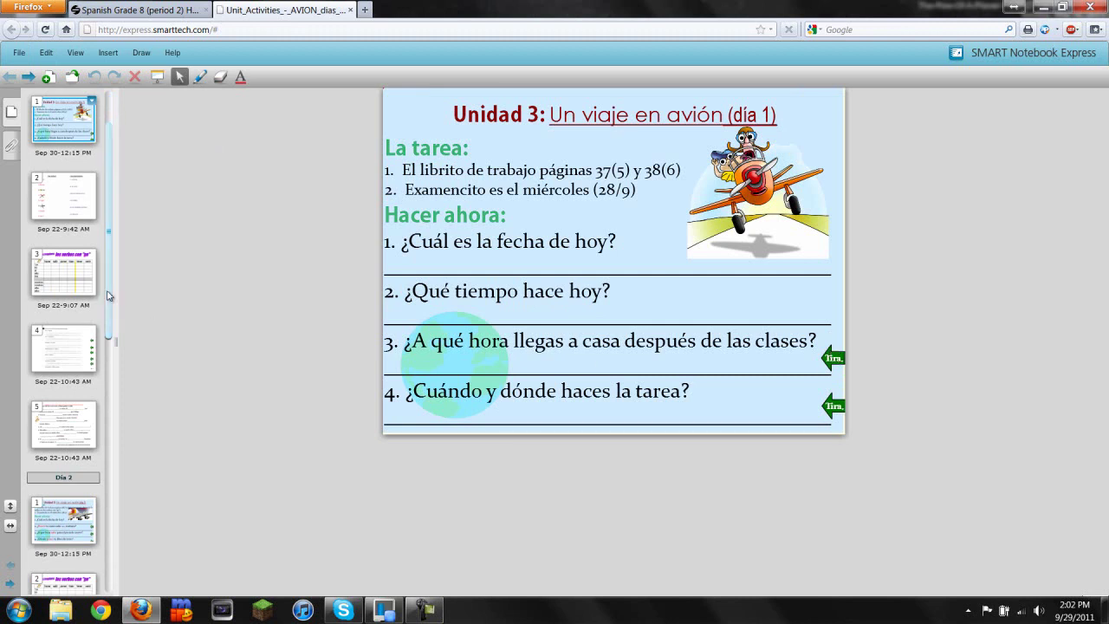
- Scroll the page sorter, then drag question 3's Tira pull tab to reveal its sentence starter
{"action": "left_click_drag", "start_coordinate": [111, 296], "coordinate": [93, 596]}
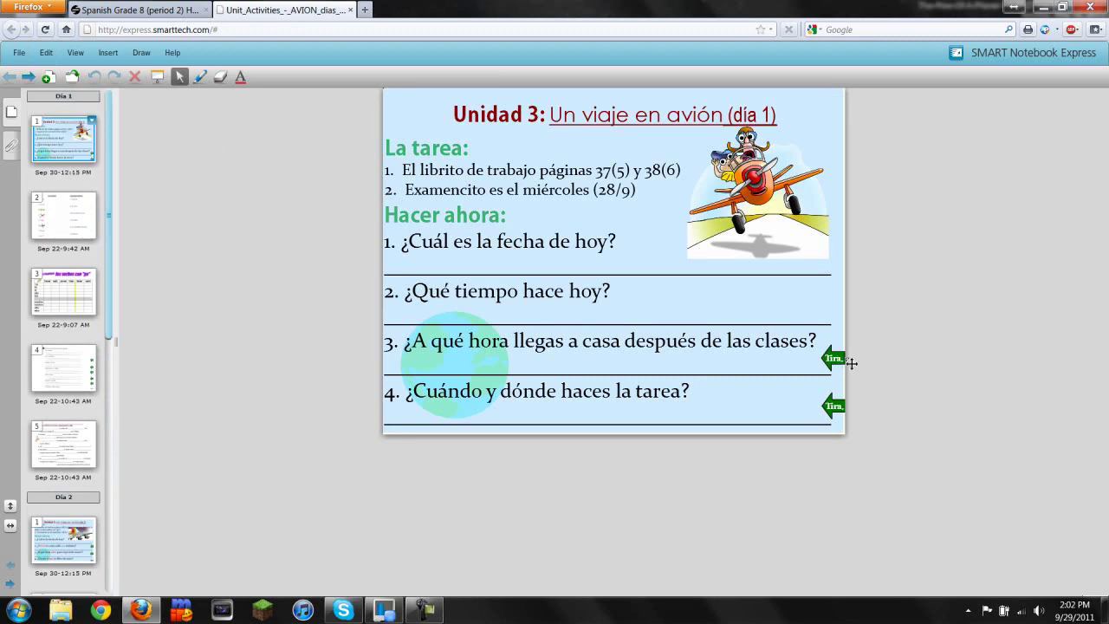
{"action": "mouse_move", "coordinate": [852, 363]}
{"action": "left_mouse_down"}
{"action": "mouse_move", "coordinate": [405, 351]}
{"action": "mouse_move", "coordinate": [833, 356]}
{"action": "left_mouse_up"}
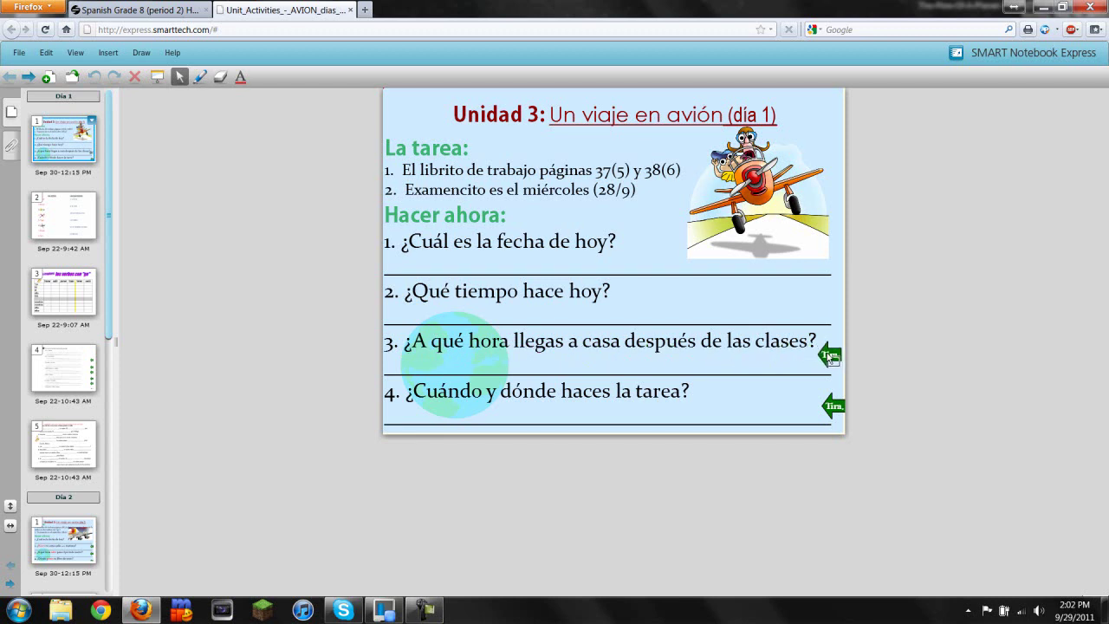